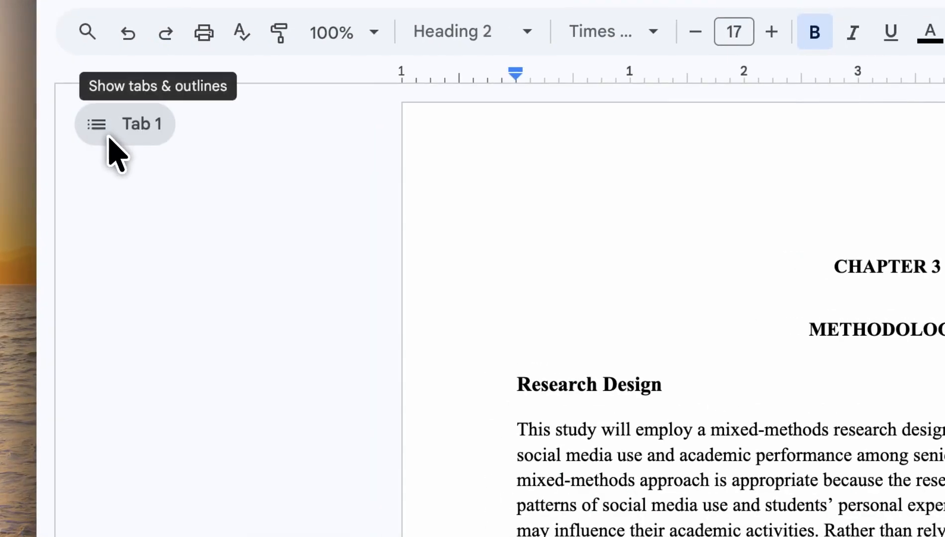
Show the document outline, look through its chapter and section headings, and hide the outline
{"action": "left_click", "coordinate": [111, 140]}
{"action": "scroll", "coordinate": [179, 454], "scroll_direction": "down", "scroll_amount": 5}
{"action": "scroll", "coordinate": [184, 453], "scroll_direction": "up", "scroll_amount": 5}
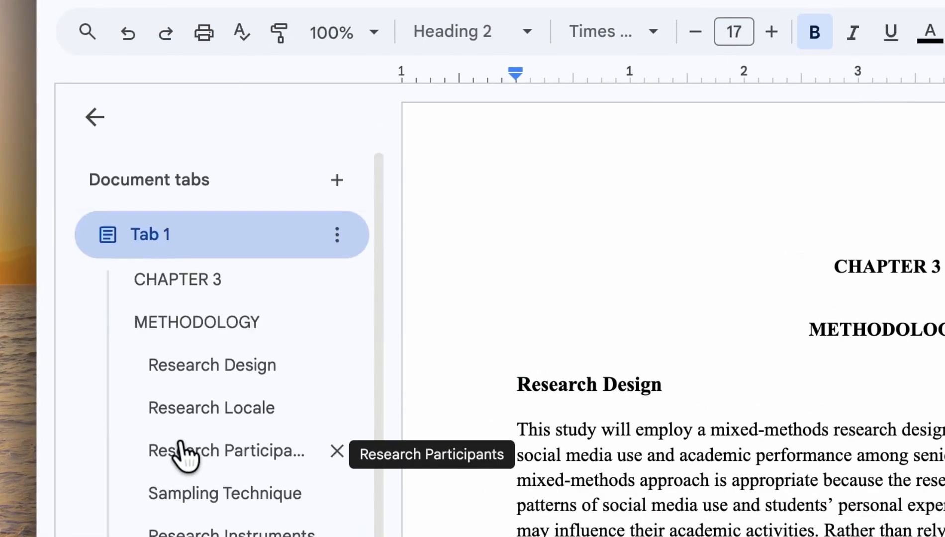
{"action": "left_click", "coordinate": [94, 117]}
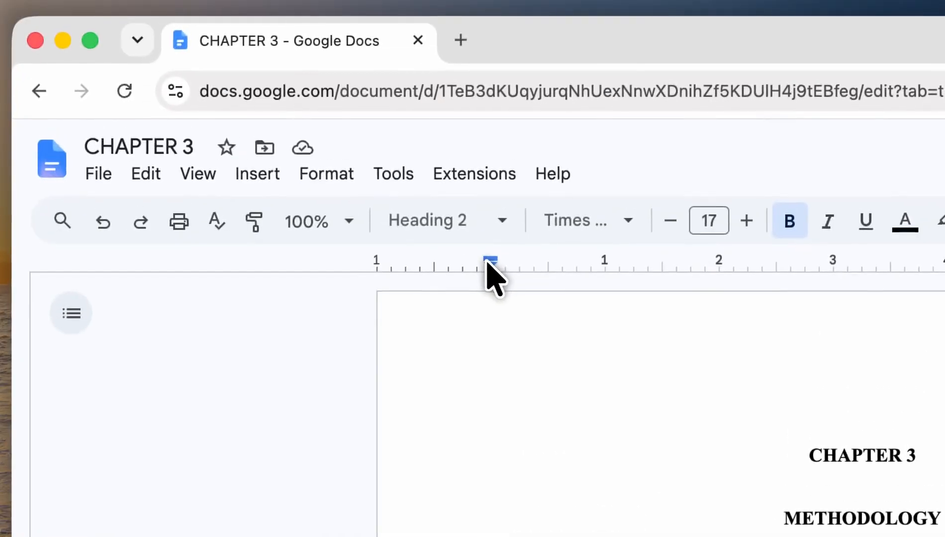
Insert a next-page section break directly after the "Research Participants" heading
{"action": "scroll", "coordinate": [404, 184], "scroll_direction": "down", "scroll_amount": 3}
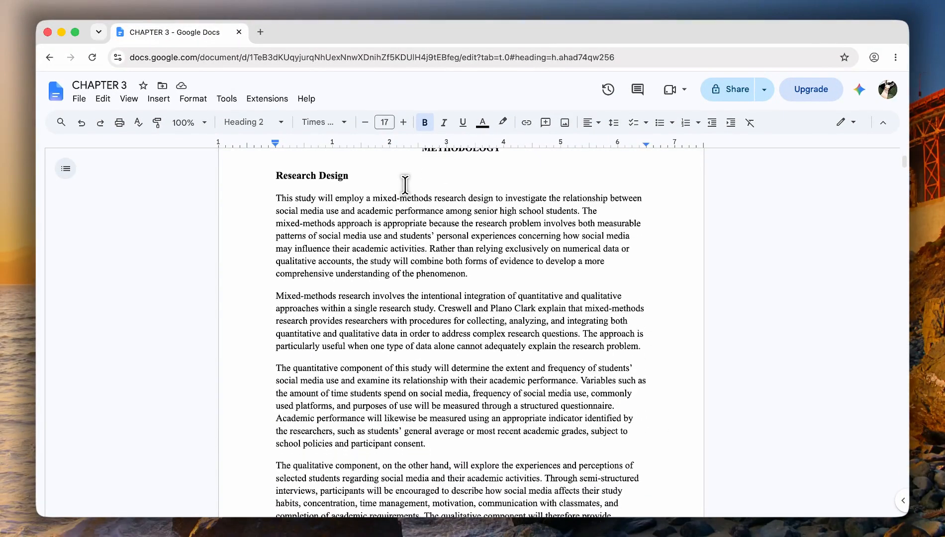
{"action": "scroll", "coordinate": [405, 185], "scroll_direction": "down", "scroll_amount": 3}
{"action": "scroll", "coordinate": [406, 185], "scroll_direction": "up", "scroll_amount": 5}
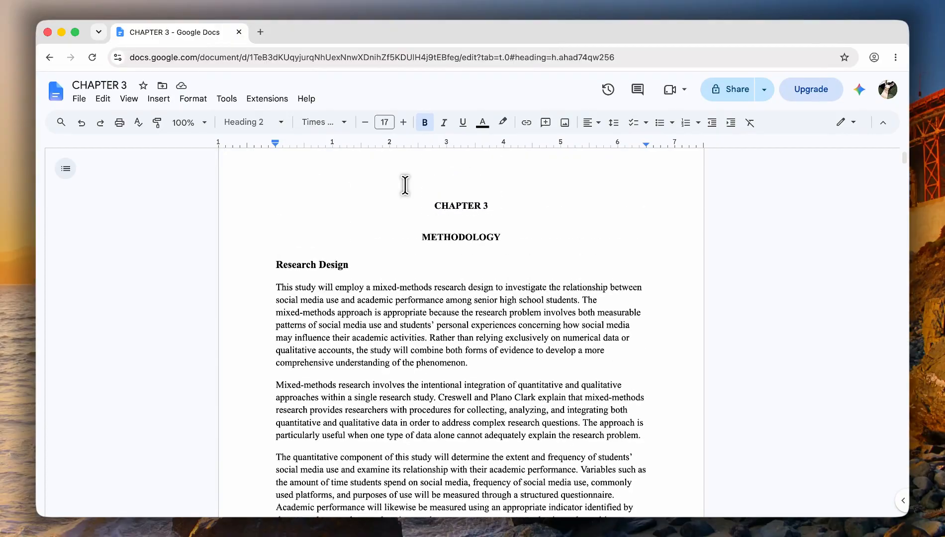
{"action": "scroll", "coordinate": [405, 185], "scroll_direction": "down", "scroll_amount": 2}
{"action": "scroll", "coordinate": [558, 316], "scroll_direction": "down", "scroll_amount": 8}
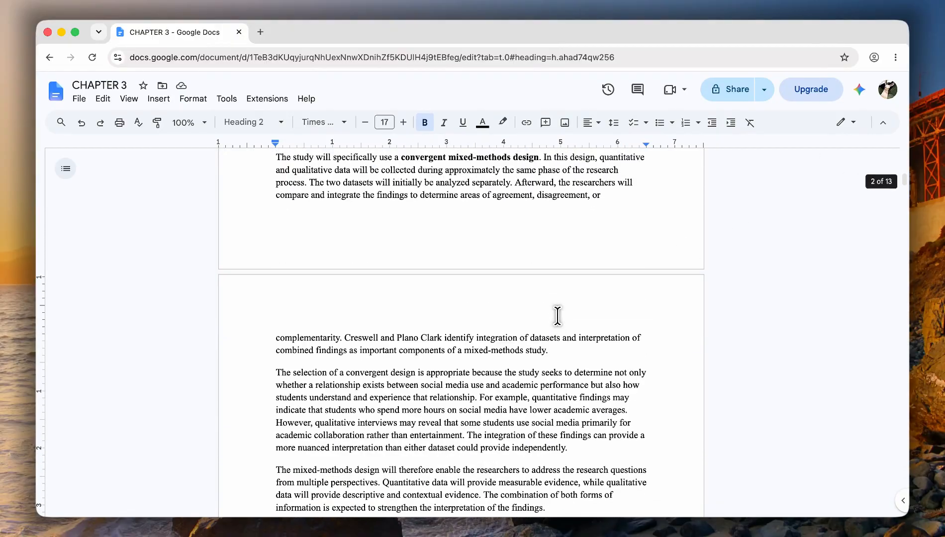
{"action": "scroll", "coordinate": [557, 316], "scroll_direction": "down", "scroll_amount": 7}
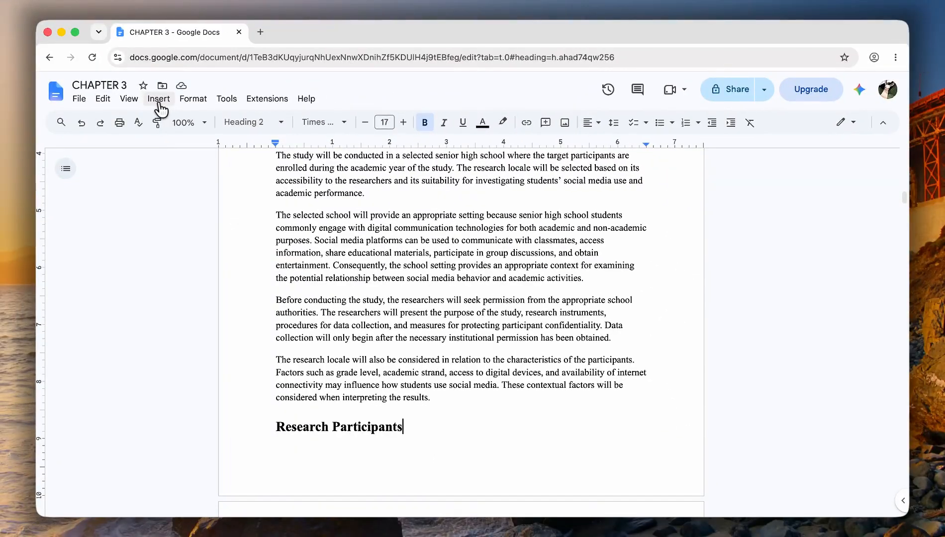
{"action": "left_click", "coordinate": [160, 100]}
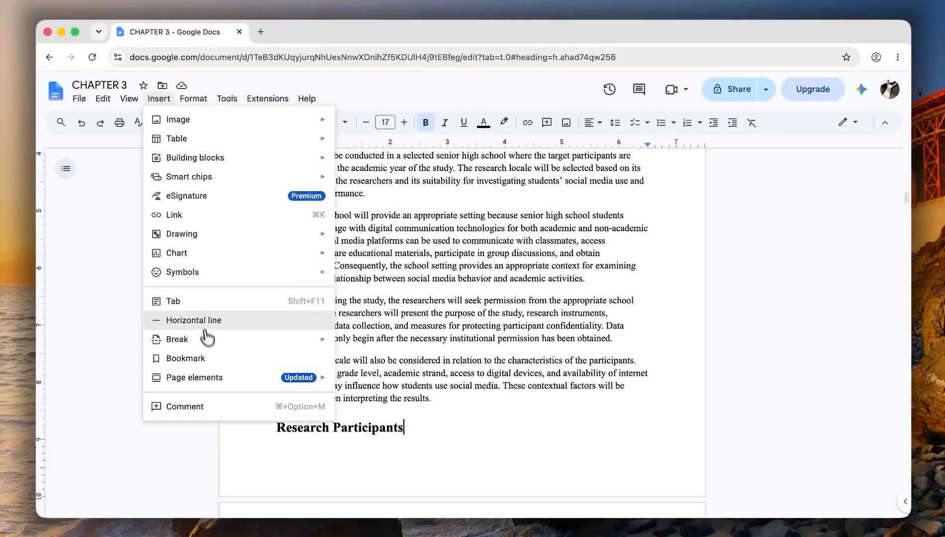
{"action": "mouse_move", "coordinate": [208, 345]}
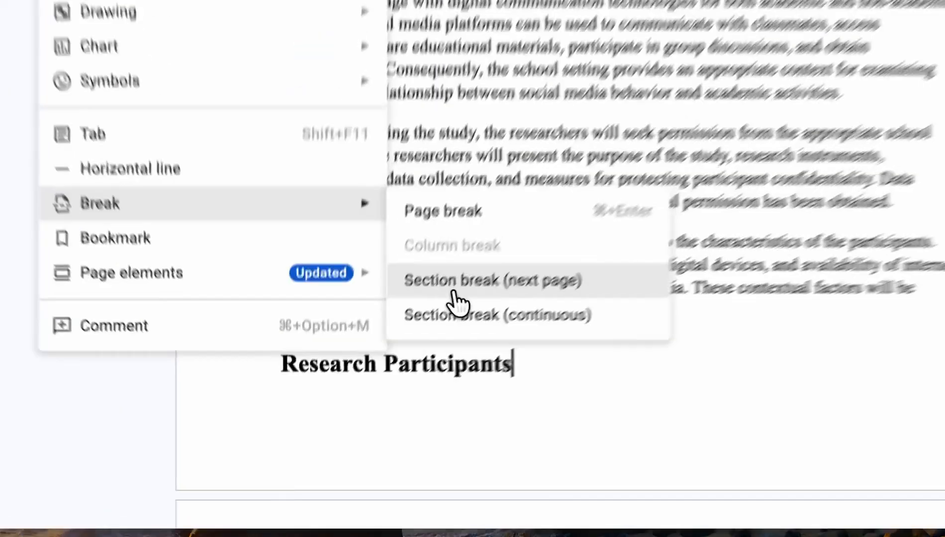
{"action": "left_click", "coordinate": [372, 388]}
{"action": "scroll", "coordinate": [474, 271], "scroll_direction": "down", "scroll_amount": 2}
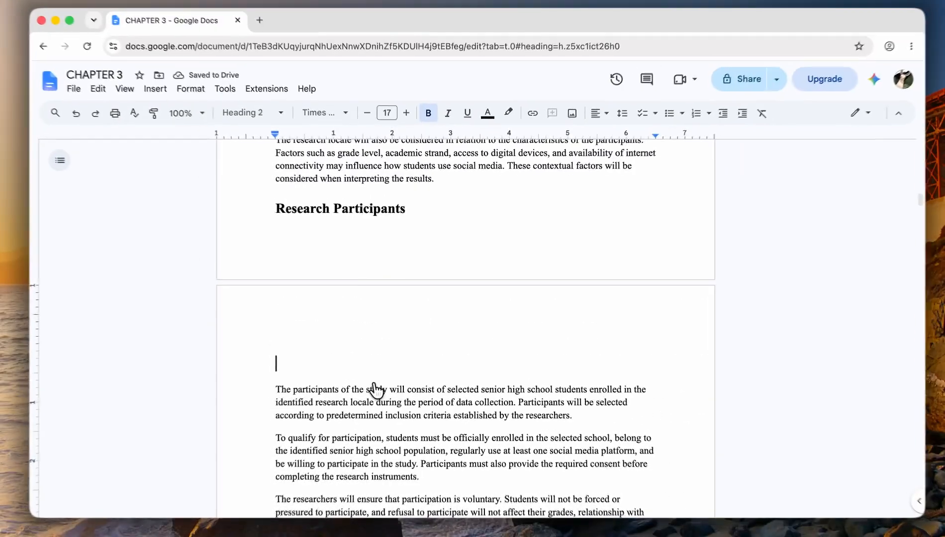
{"action": "scroll", "coordinate": [473, 271], "scroll_direction": "up", "scroll_amount": 1}
{"action": "scroll", "coordinate": [423, 369], "scroll_direction": "up", "scroll_amount": 1}
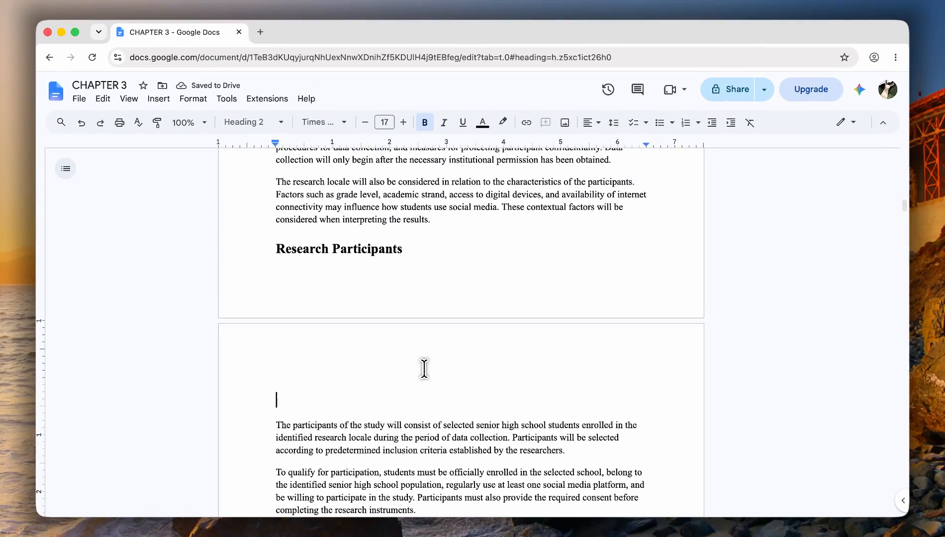
{"action": "scroll", "coordinate": [424, 369], "scroll_direction": "down", "scroll_amount": 1}
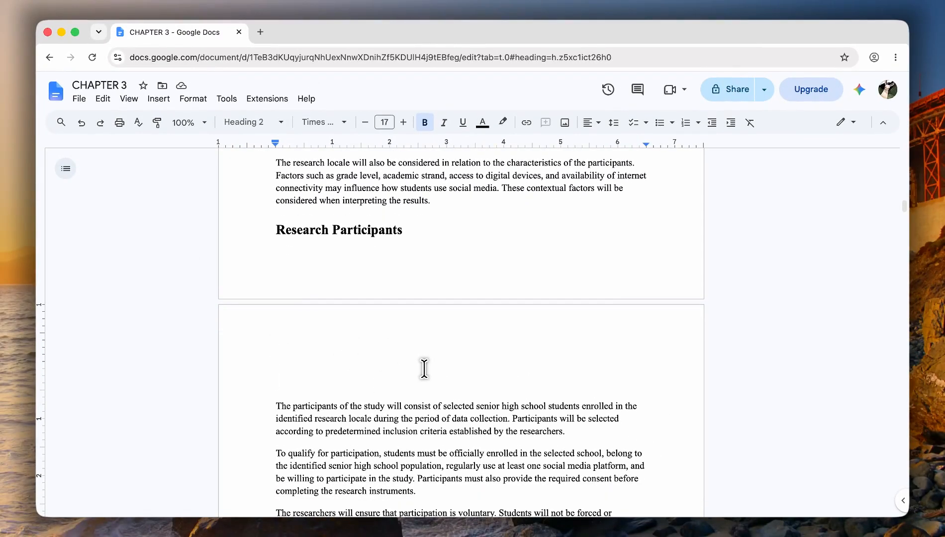
Try to delete the empty line at the start of the new section and restore the "Research Participants" heading text
{"action": "key", "text": "BackSpace"}
{"action": "double_click", "coordinate": [341, 377]}
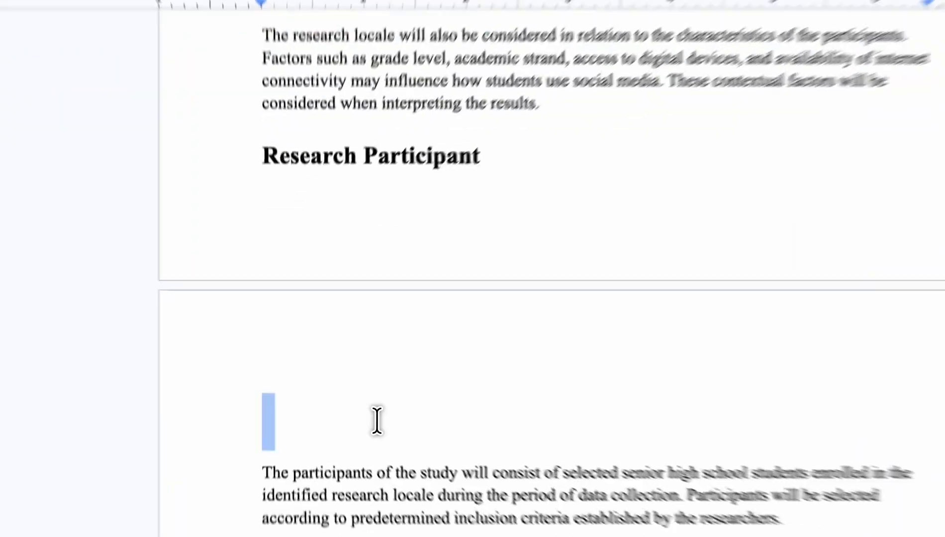
{"action": "key", "text": "Up"}
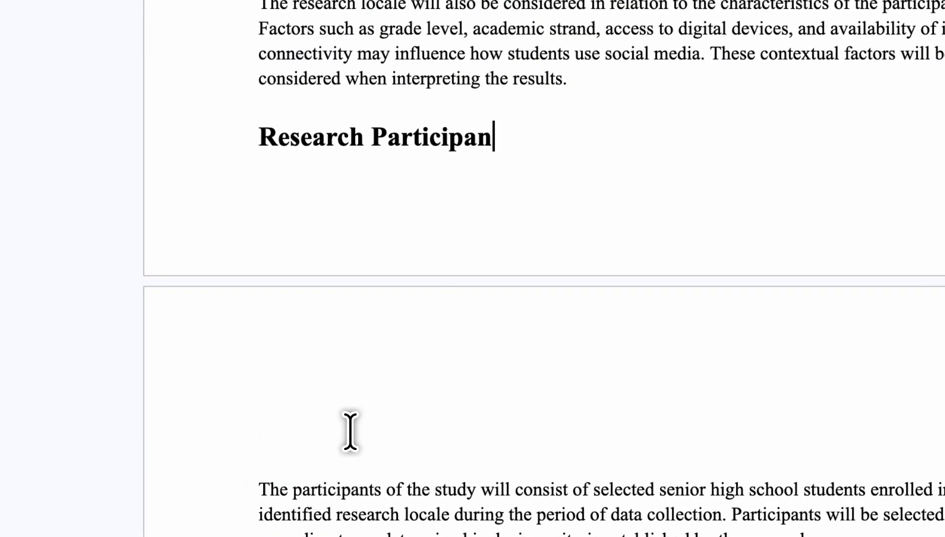
{"action": "type", "text": "s"}
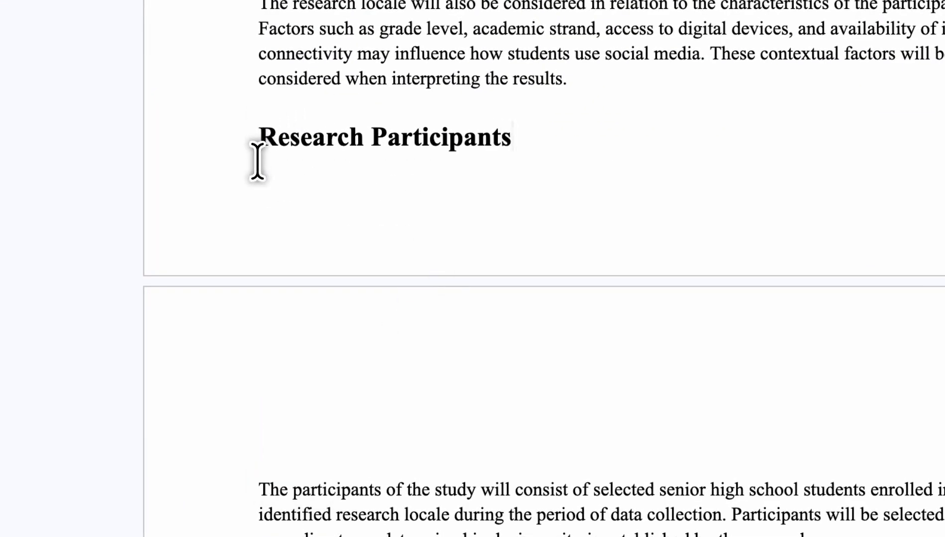
Open the header on the new section's first page and unlink it from the previous section
{"action": "left_click", "coordinate": [458, 434]}
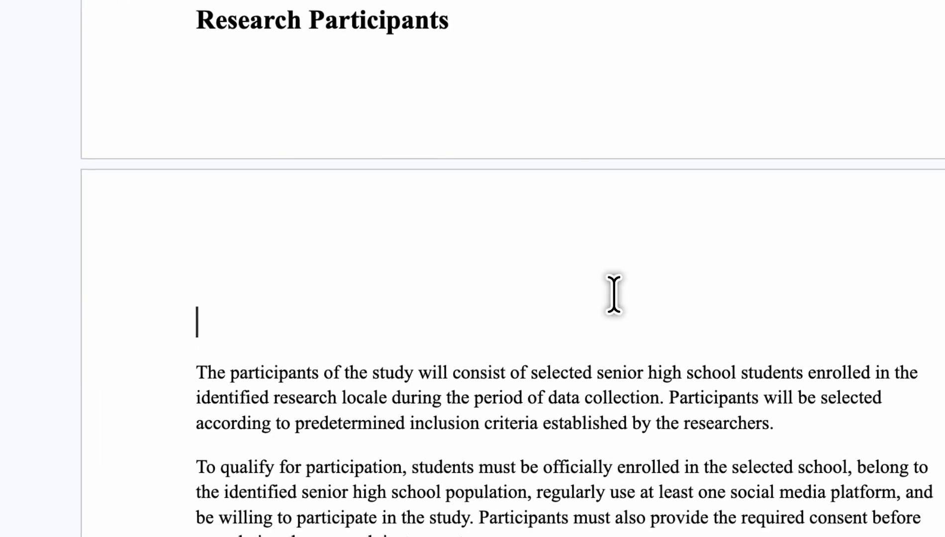
{"action": "double_click", "coordinate": [610, 362]}
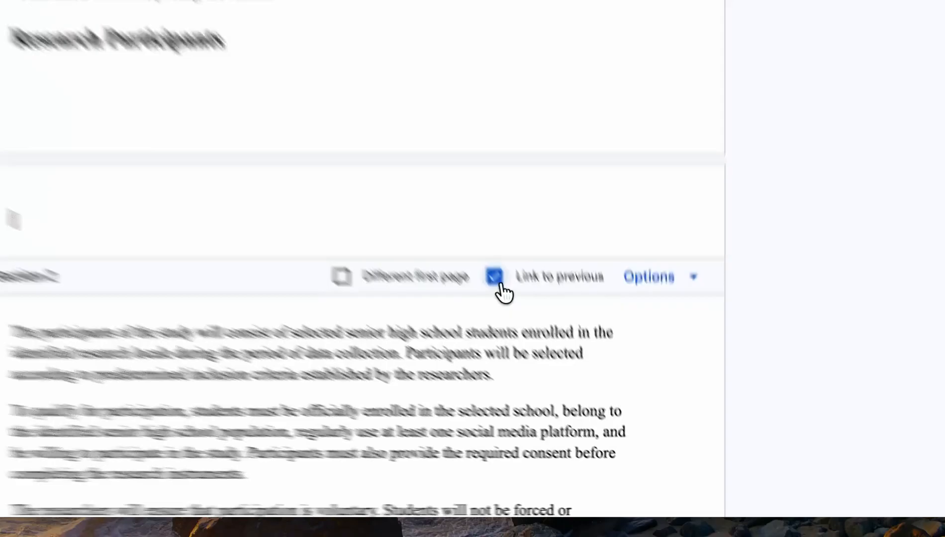
{"action": "left_click", "coordinate": [567, 374]}
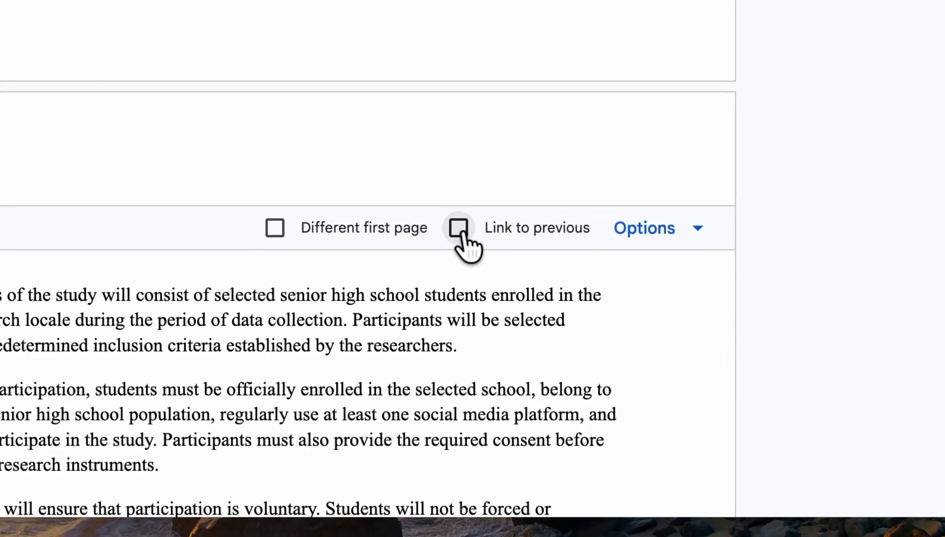
{"action": "scroll", "coordinate": [612, 421], "scroll_direction": "down", "scroll_amount": 5}
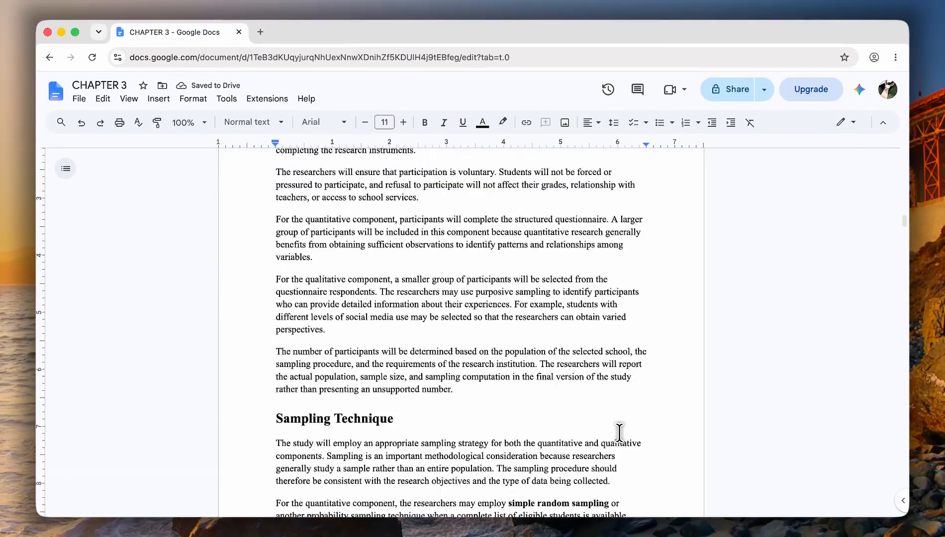
{"action": "scroll", "coordinate": [618, 430], "scroll_direction": "up", "scroll_amount": 5}
{"action": "scroll", "coordinate": [619, 433], "scroll_direction": "up", "scroll_amount": 3}
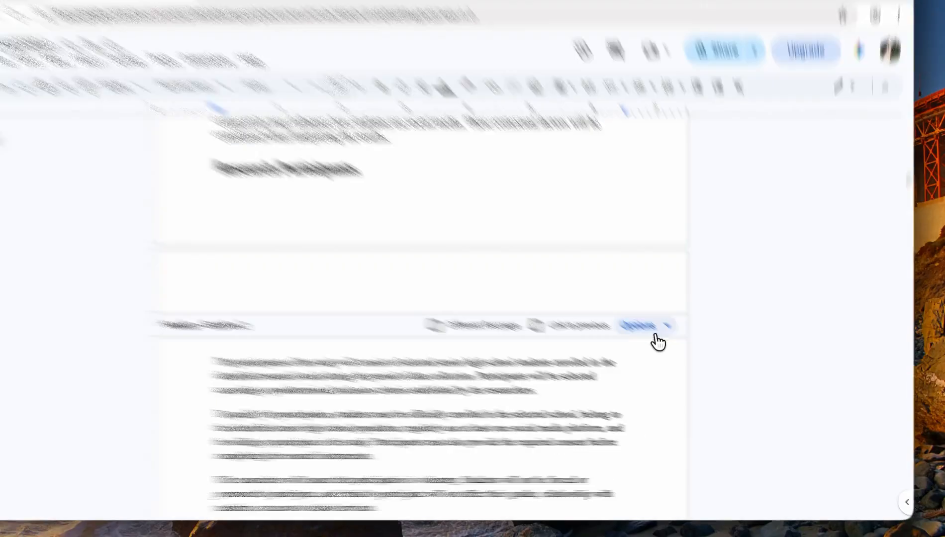
Add page numbers to the Section 2 header, with the numbering starting at 1
{"action": "left_click", "coordinate": [655, 333]}
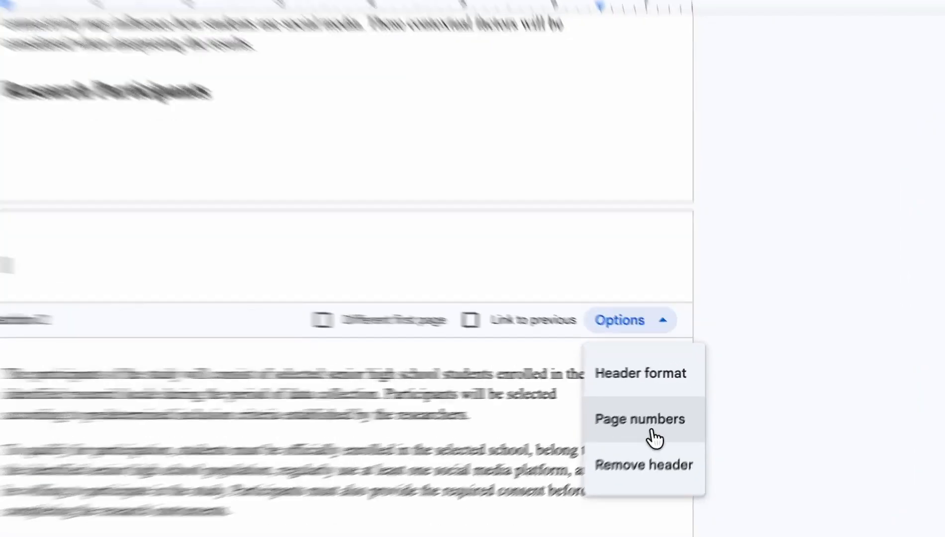
{"action": "left_click", "coordinate": [680, 414]}
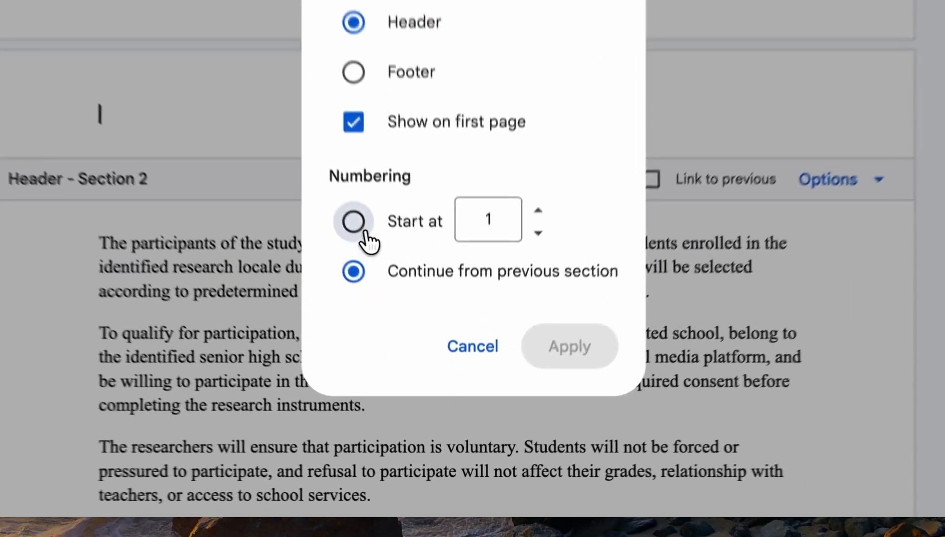
{"action": "left_click", "coordinate": [409, 363]}
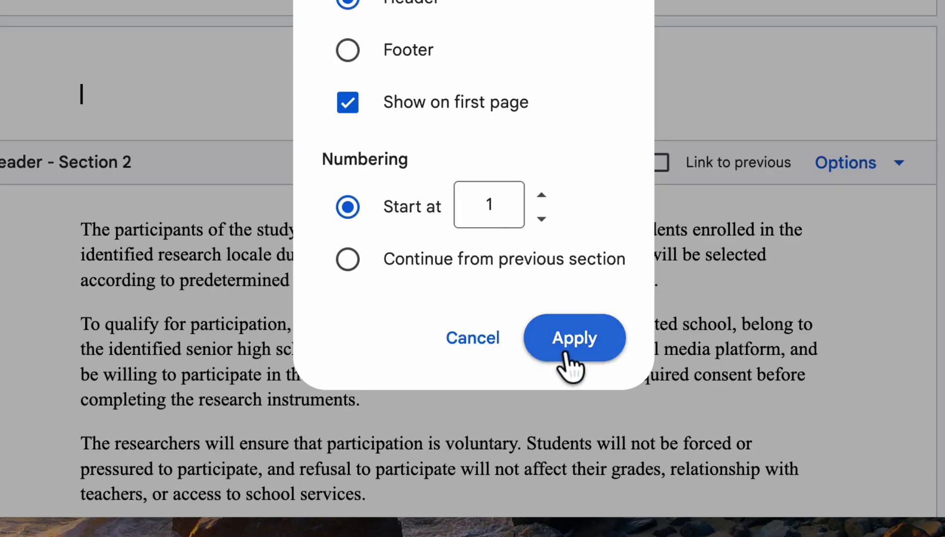
{"action": "left_click", "coordinate": [587, 359]}
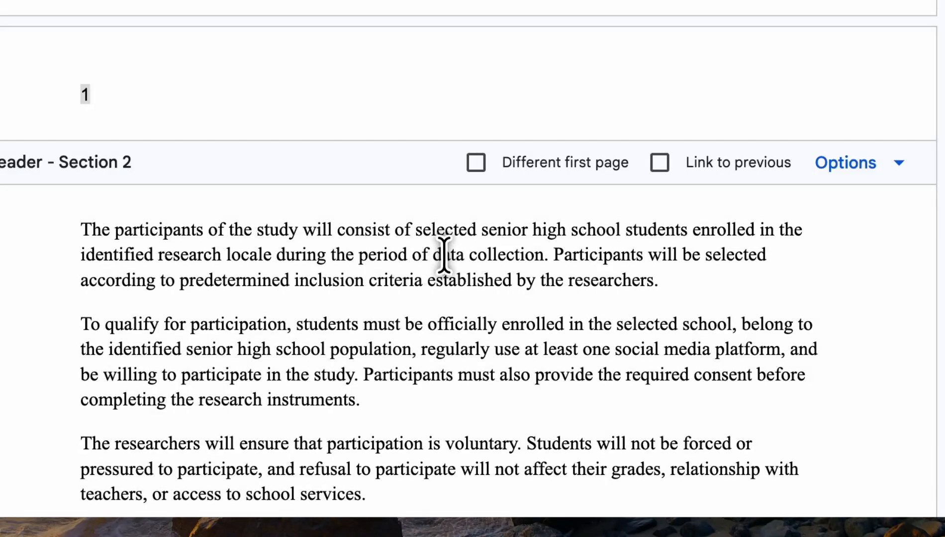
{"action": "scroll", "coordinate": [446, 264], "scroll_direction": "down", "scroll_amount": 2}
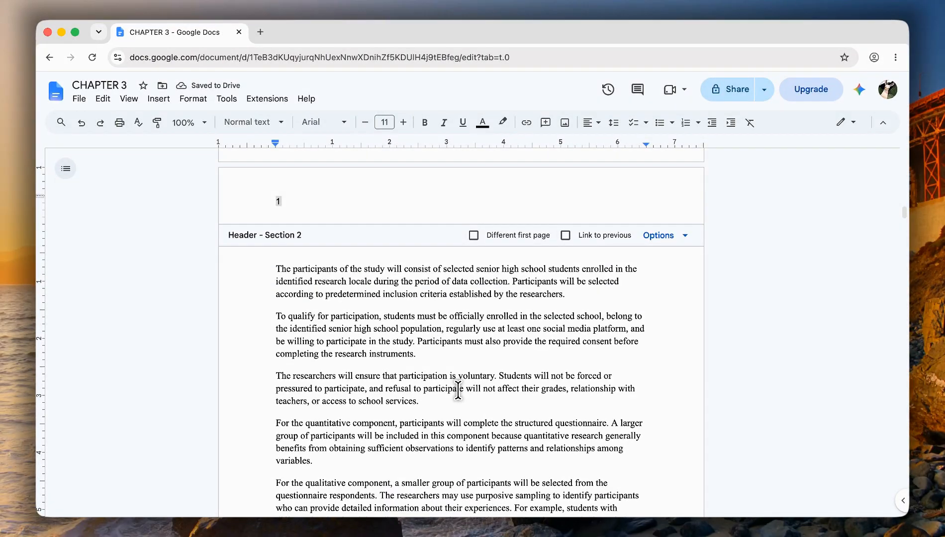
{"action": "scroll", "coordinate": [458, 389], "scroll_direction": "up", "scroll_amount": 1}
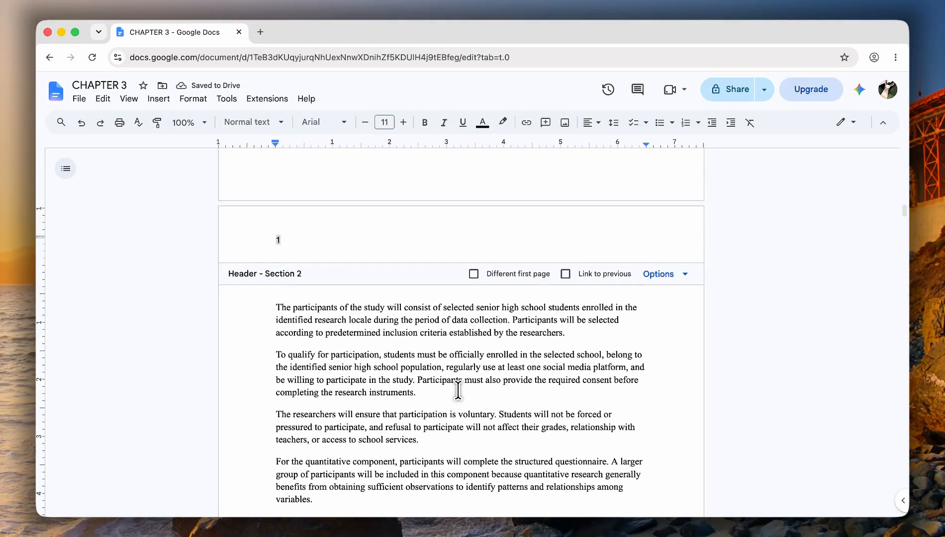
{"action": "scroll", "coordinate": [458, 389], "scroll_direction": "down", "scroll_amount": 2}
{"action": "scroll", "coordinate": [456, 388], "scroll_direction": "up", "scroll_amount": 1}
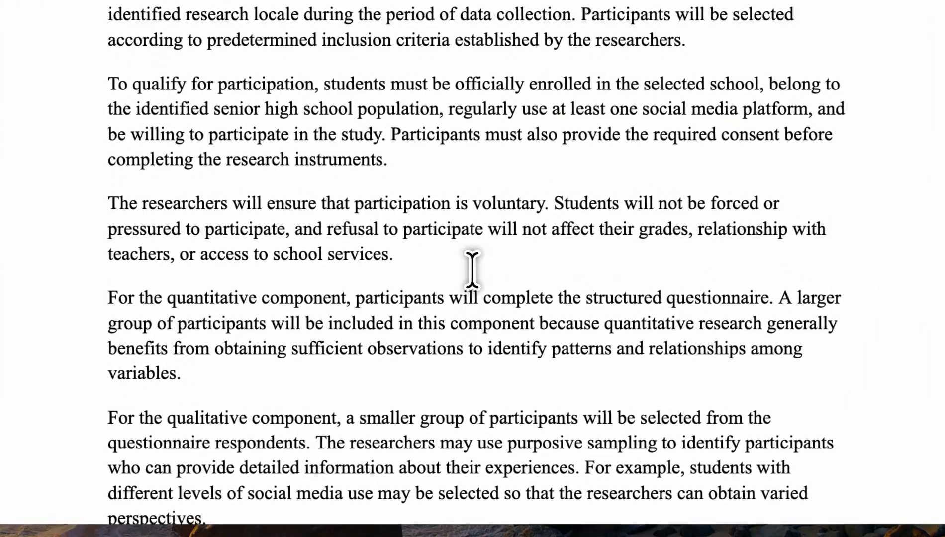
{"action": "scroll", "coordinate": [472, 270], "scroll_direction": "up", "scroll_amount": 5}
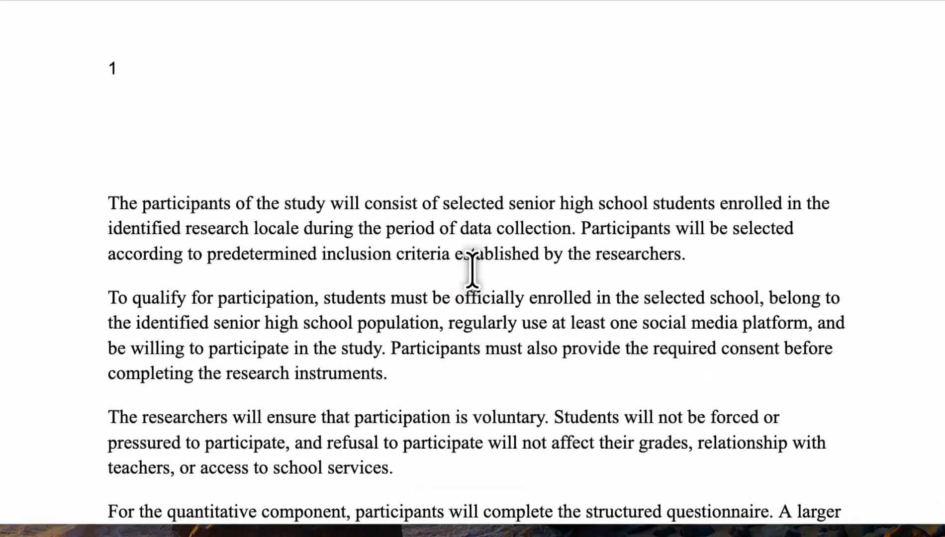